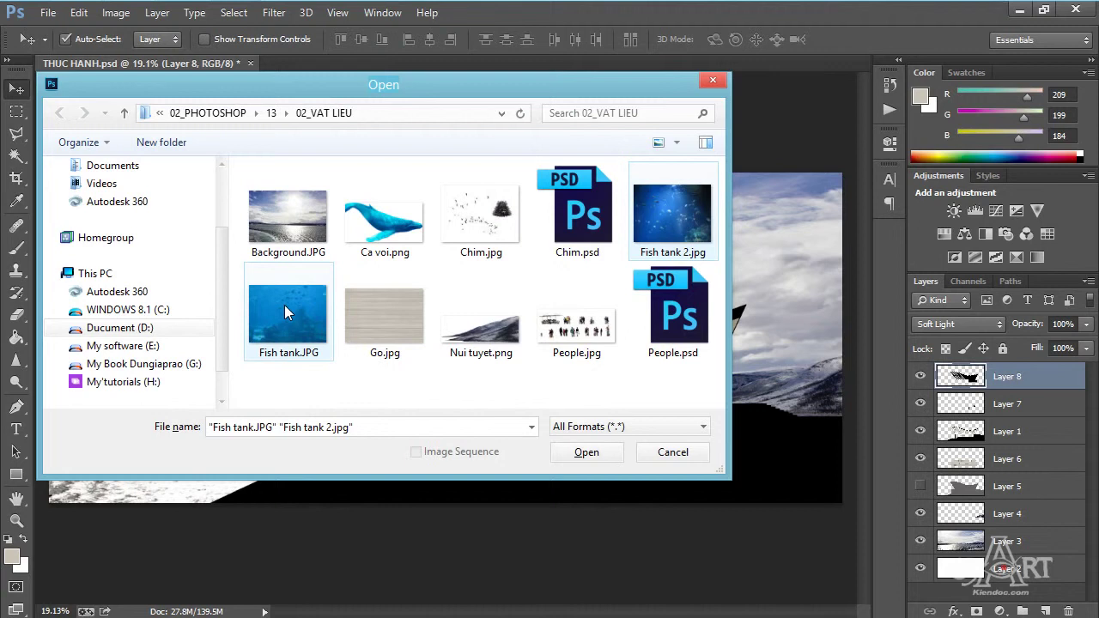
Open Fish tank.JPG, Fish tank 2.jpg and Chim.jpg, and copy the Fish tank.JPG image into THUC HANH.psd
ctrl+click(487, 221)
click(587, 454)
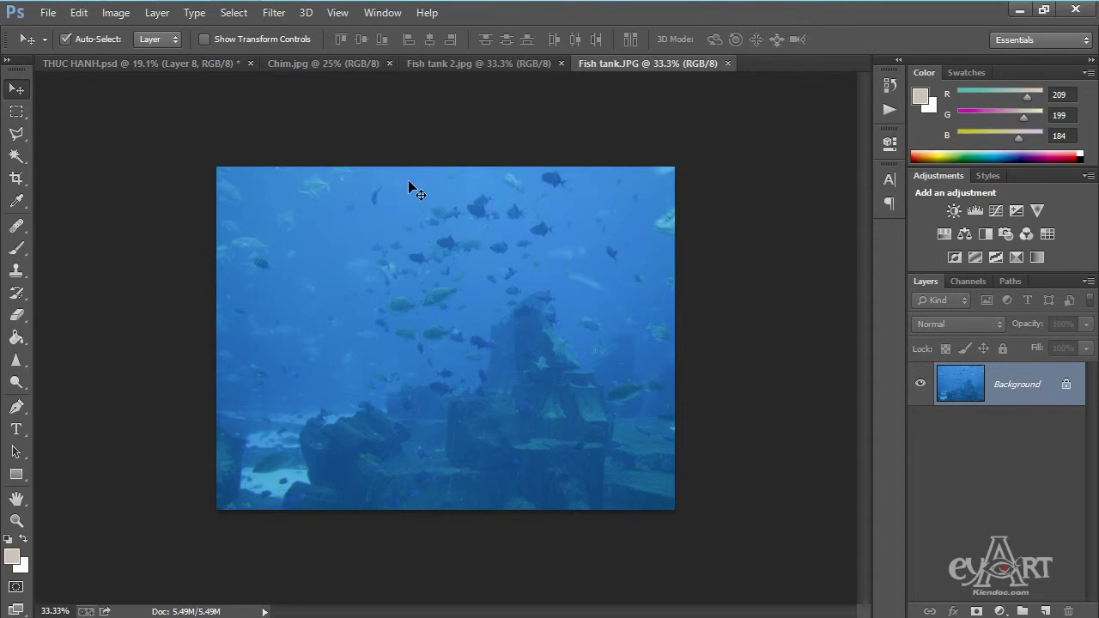
drag(502, 299, 460, 345)
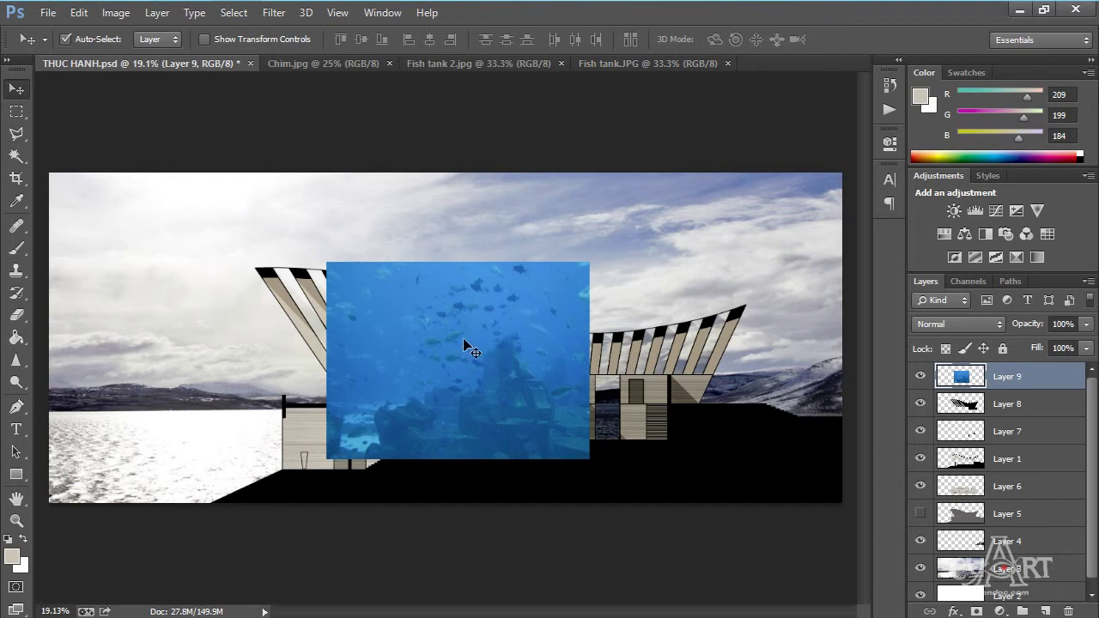
drag(454, 348, 445, 325)
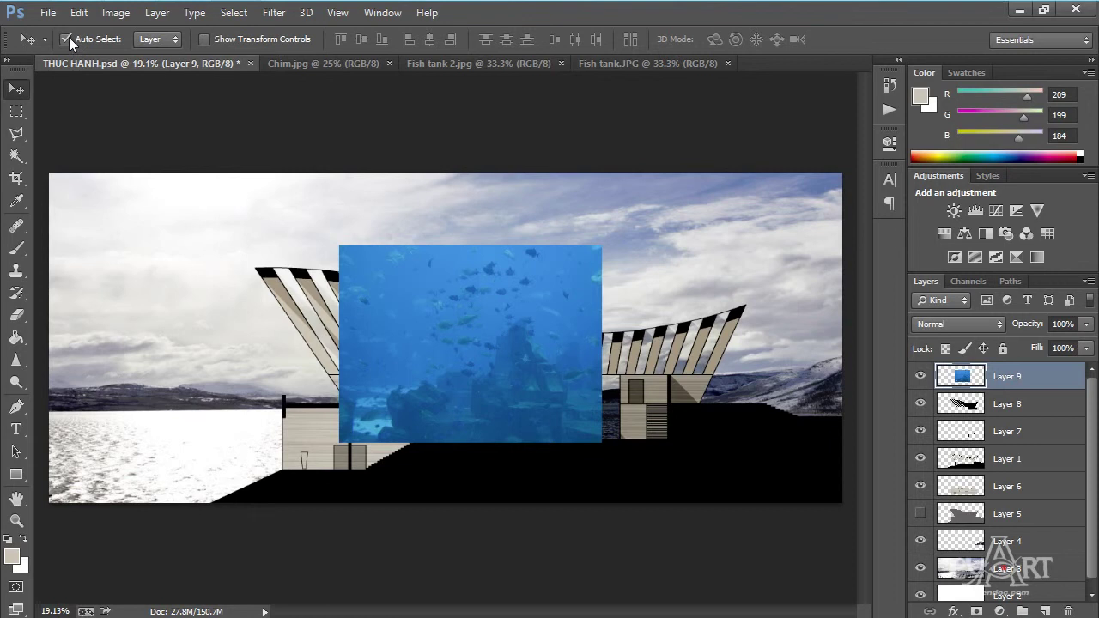
Move the fish tank layer directly below Layer 6 and position the image over the middle of the building
click(160, 39)
click(154, 77)
drag(468, 310, 538, 254)
drag(1035, 379, 1045, 479)
drag(502, 262, 608, 361)
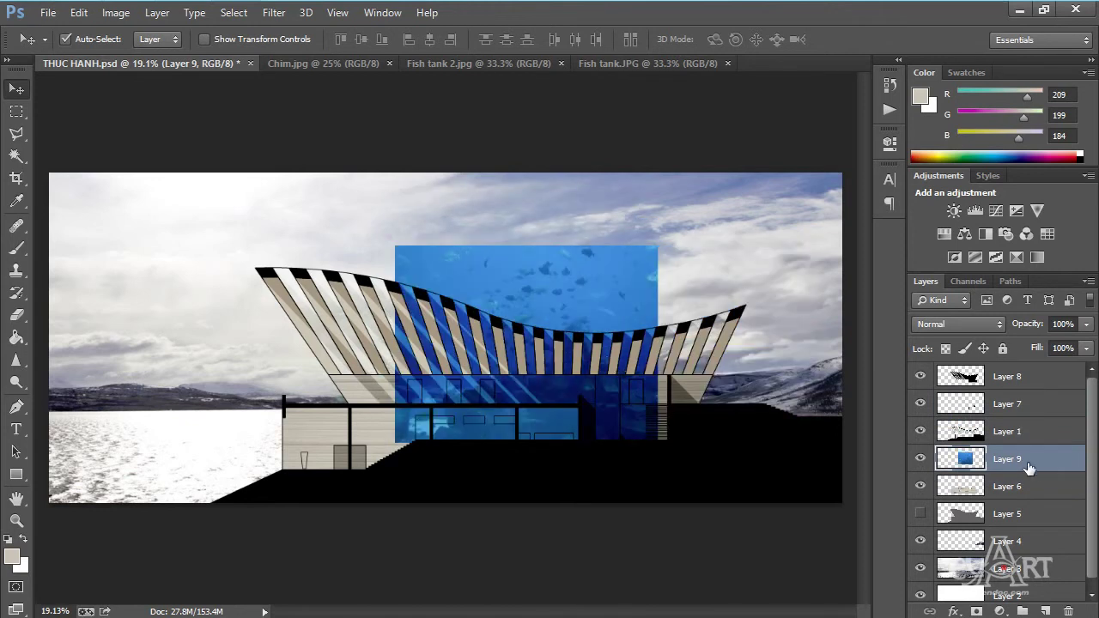
drag(1038, 473, 1035, 500)
drag(524, 273, 525, 287)
Scale the fish tank image down to fit closely around the three small ground-floor windows
key(ctrl+t)
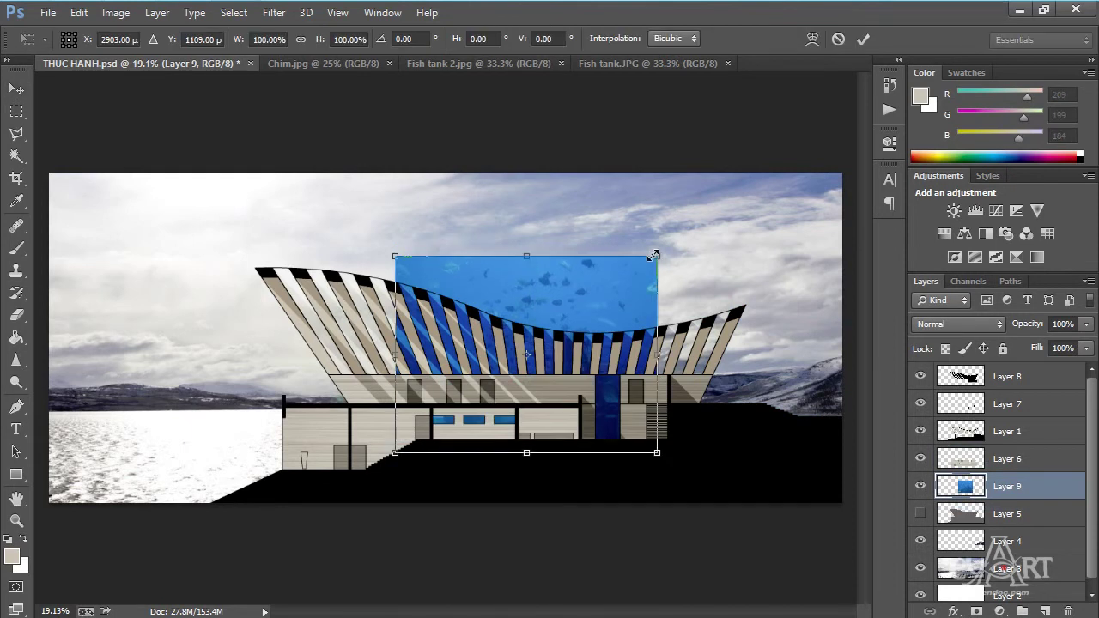
drag(654, 254, 614, 453)
scroll(481, 419, up, 2)
scroll(488, 418, up, 2)
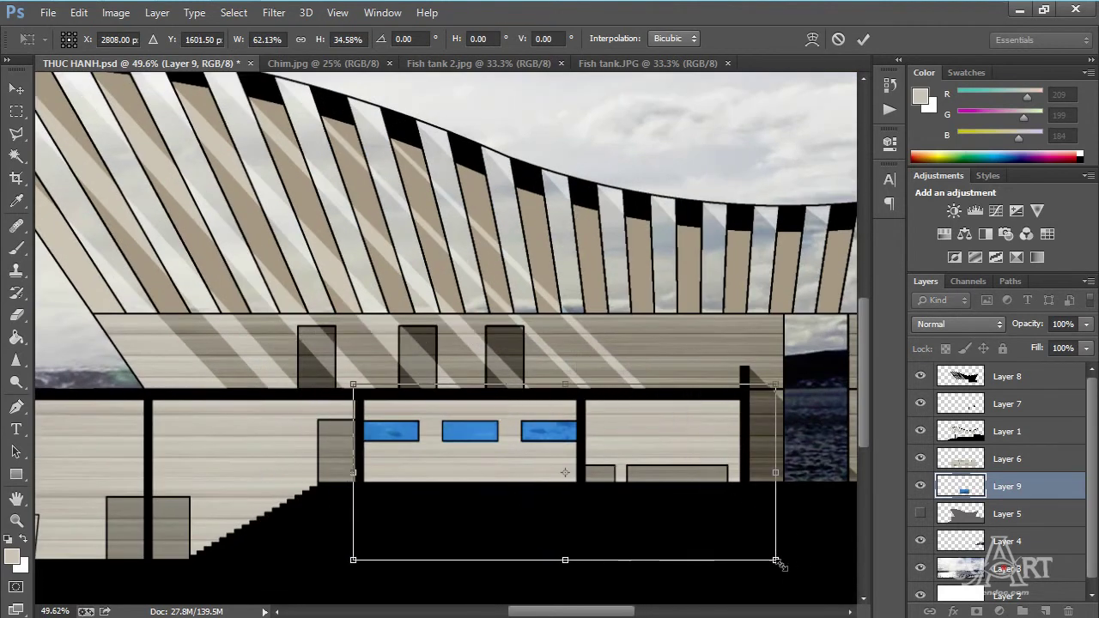
drag(777, 562, 582, 464)
scroll(544, 444, up, 1)
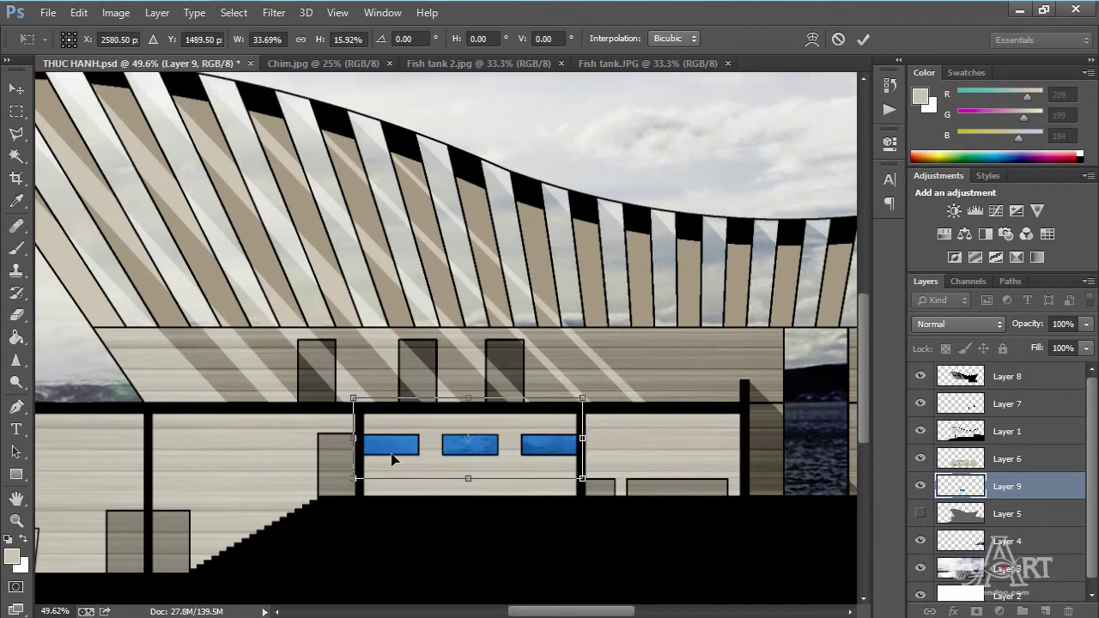
drag(354, 398, 361, 417)
key(Return)
key(ctrl+0)
Copy Fish tank 2.jpg into THUC HANH.psd and scale it to fill the tall opening, about 10.5% wide and 35% high
click(489, 64)
drag(447, 313, 584, 408)
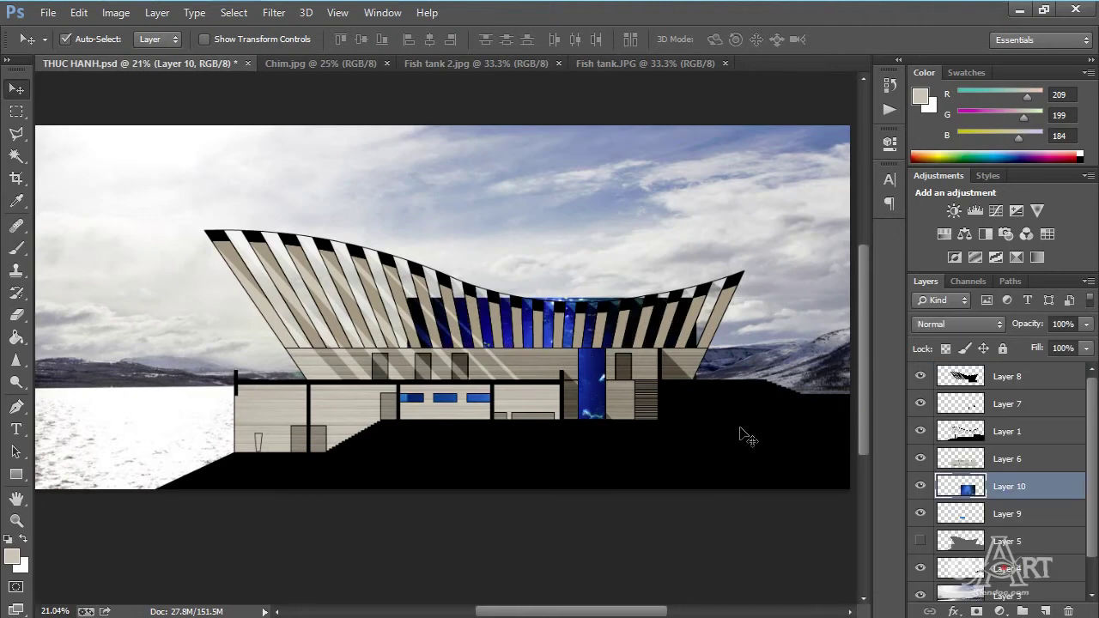
key(ctrl+t)
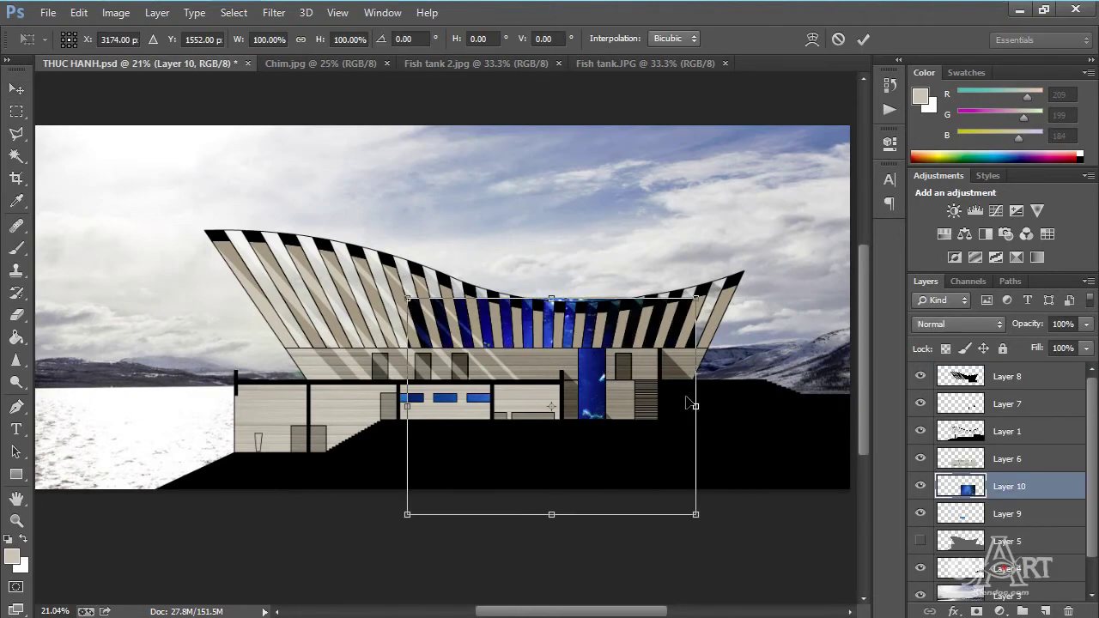
drag(695, 411, 663, 394)
drag(563, 382, 622, 410)
drag(590, 545, 591, 422)
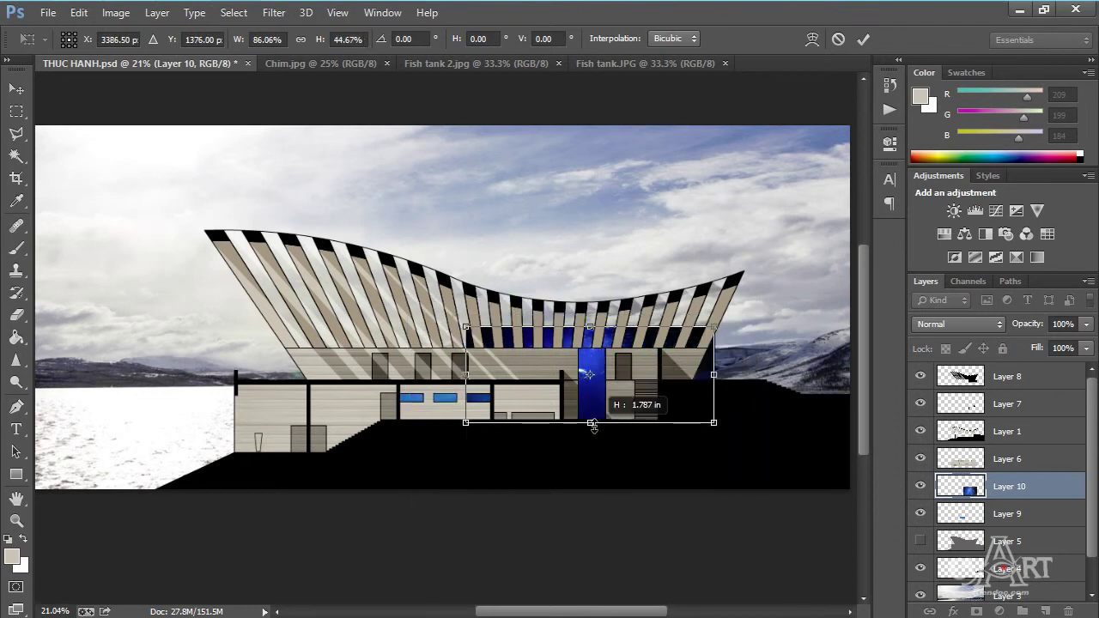
drag(714, 375, 588, 376)
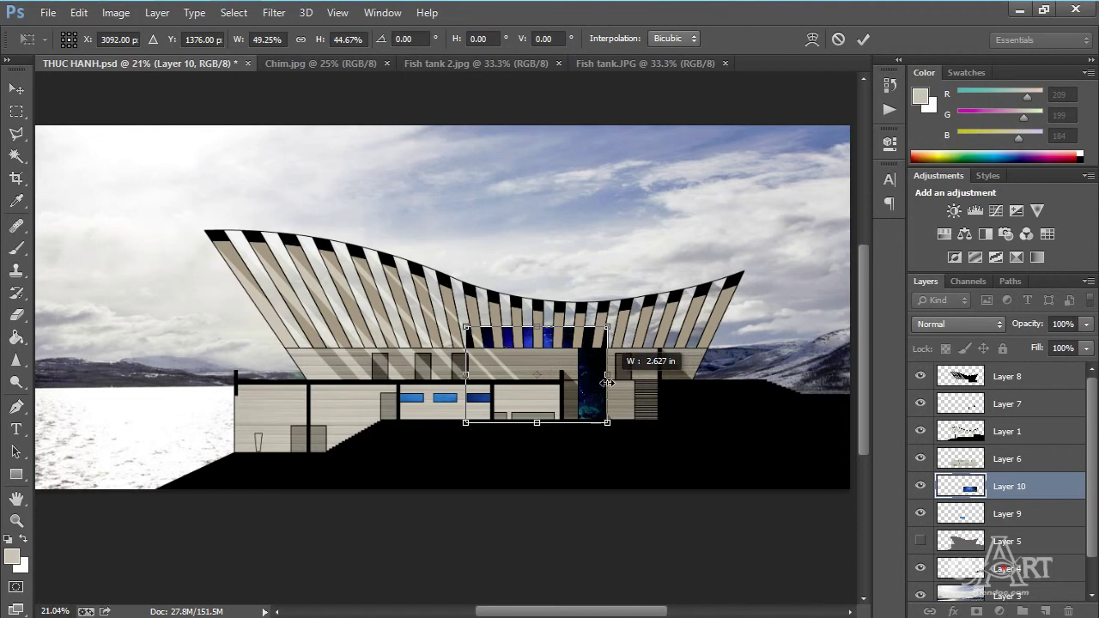
scroll(650, 348, up, 3)
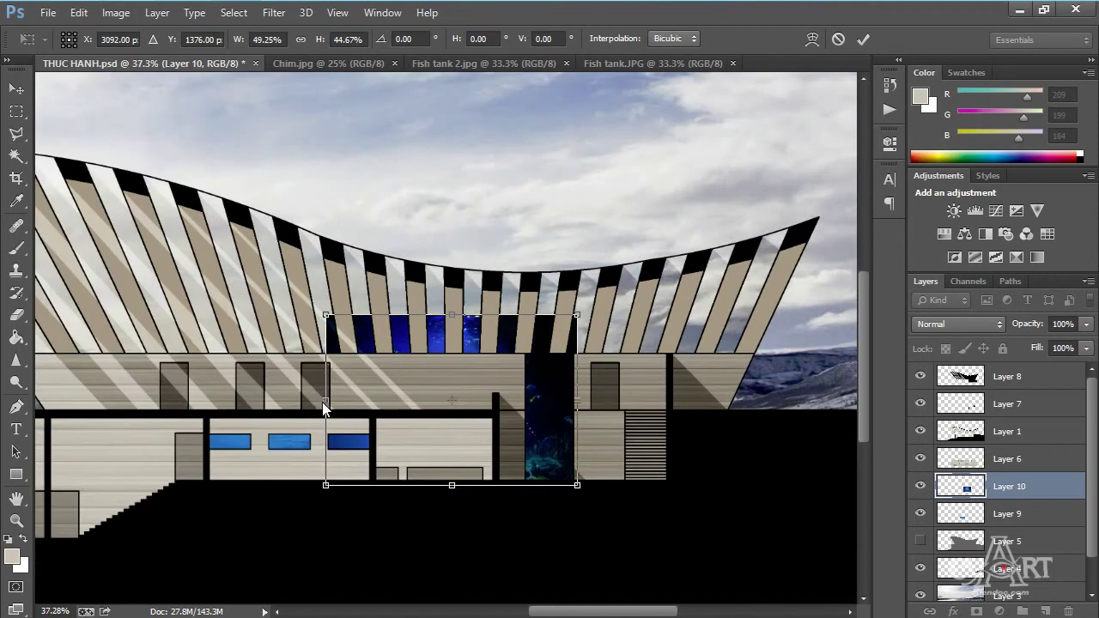
drag(323, 403, 522, 400)
drag(551, 316, 551, 353)
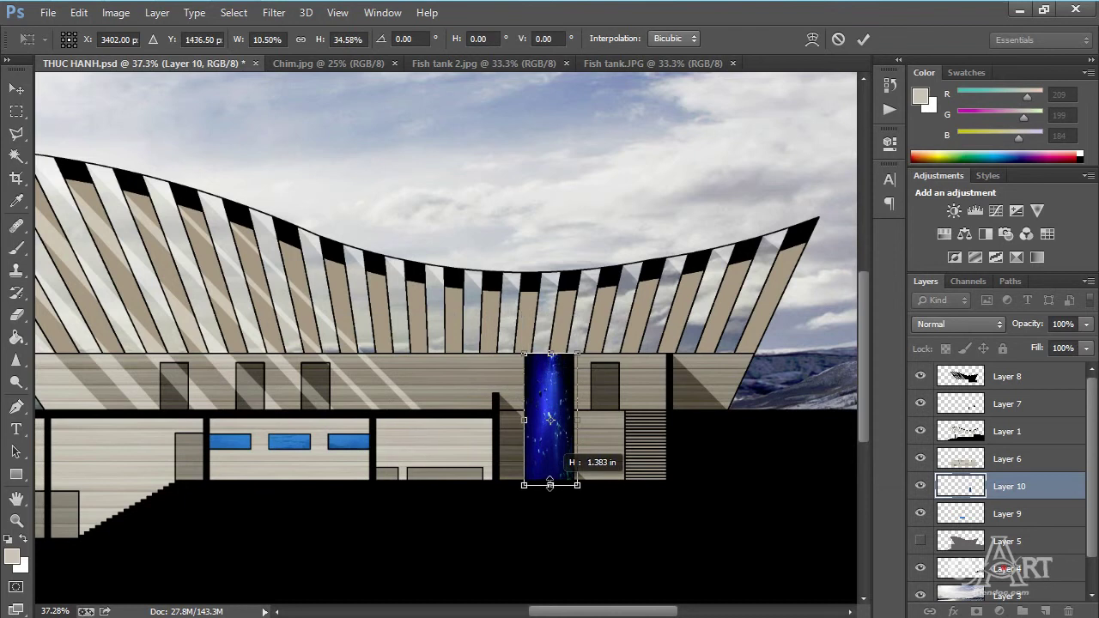
key(Return)
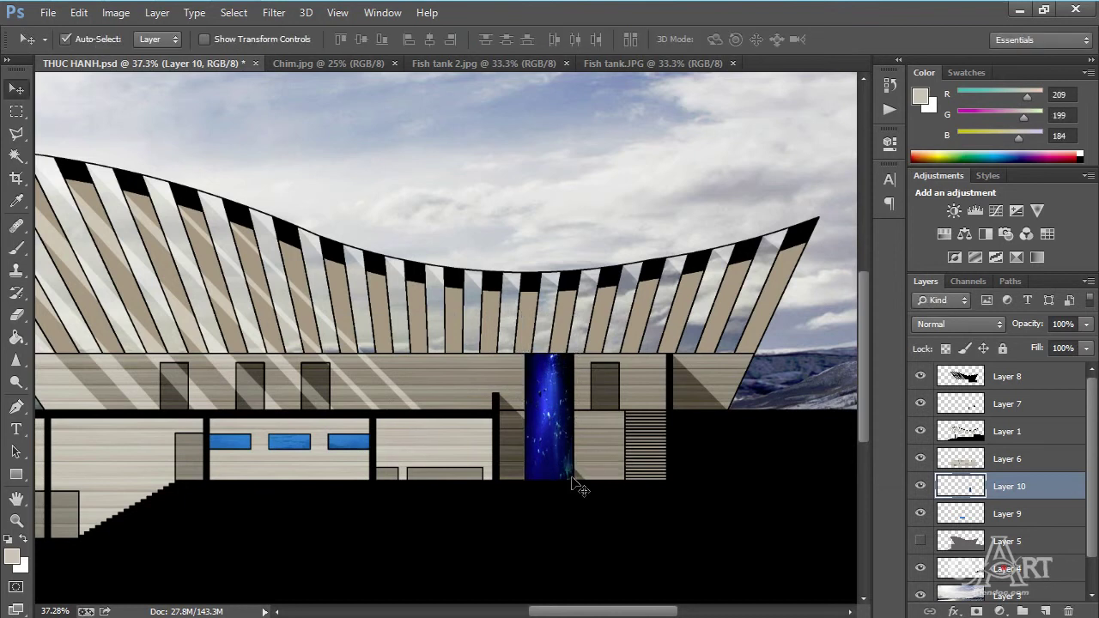
Increase the brightness and reduce the contrast of the fish tank image in the tall opening
scroll(560, 413, up, 2)
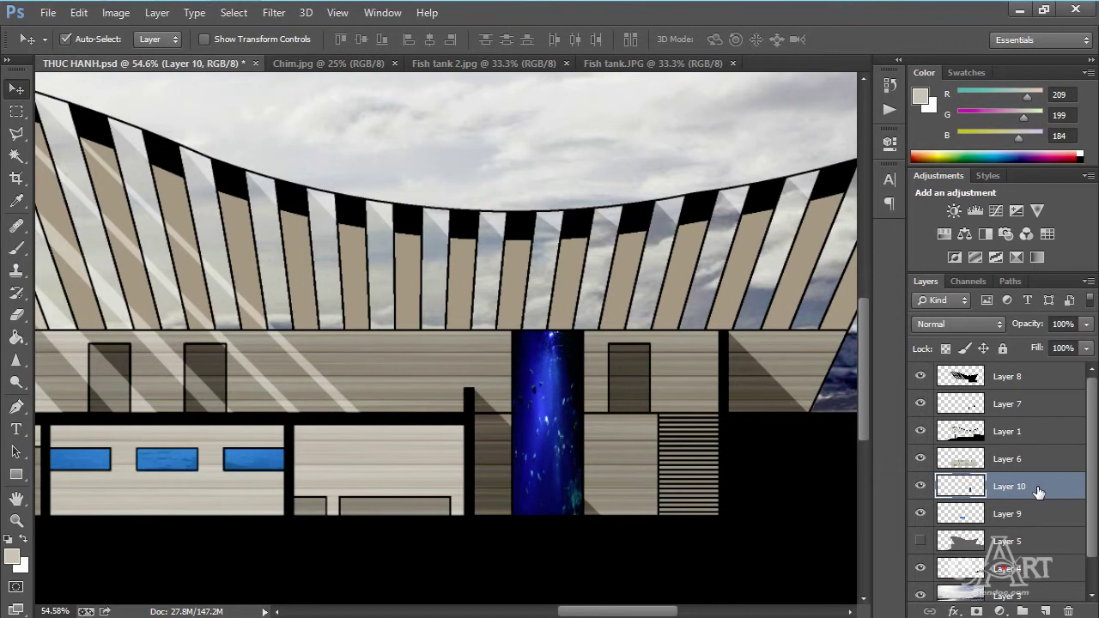
click(115, 13)
mouse_move(131, 64)
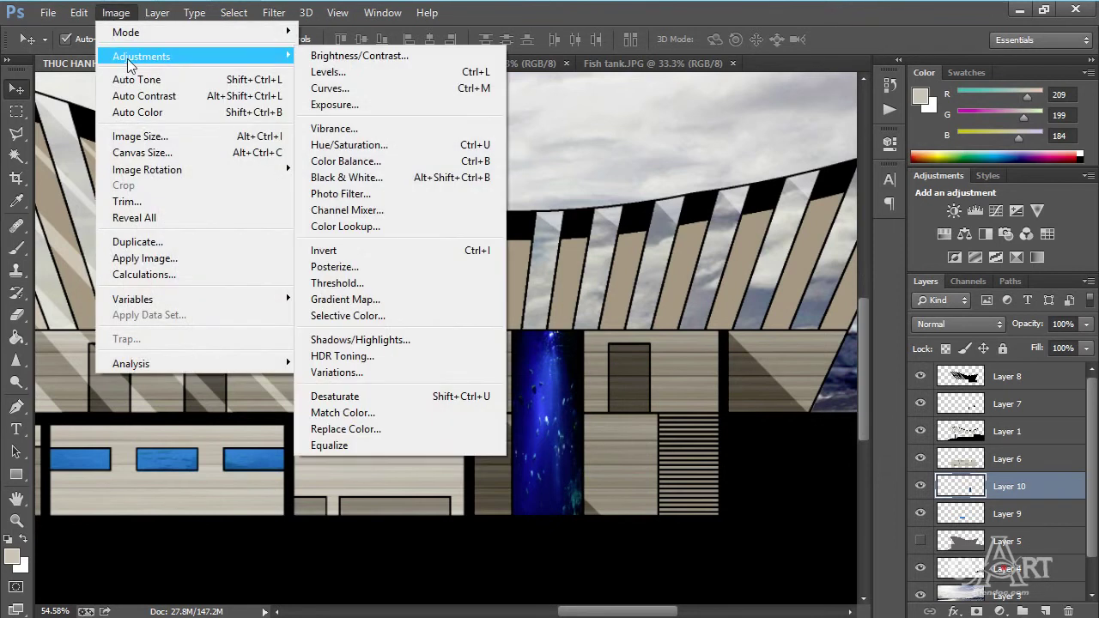
click(342, 55)
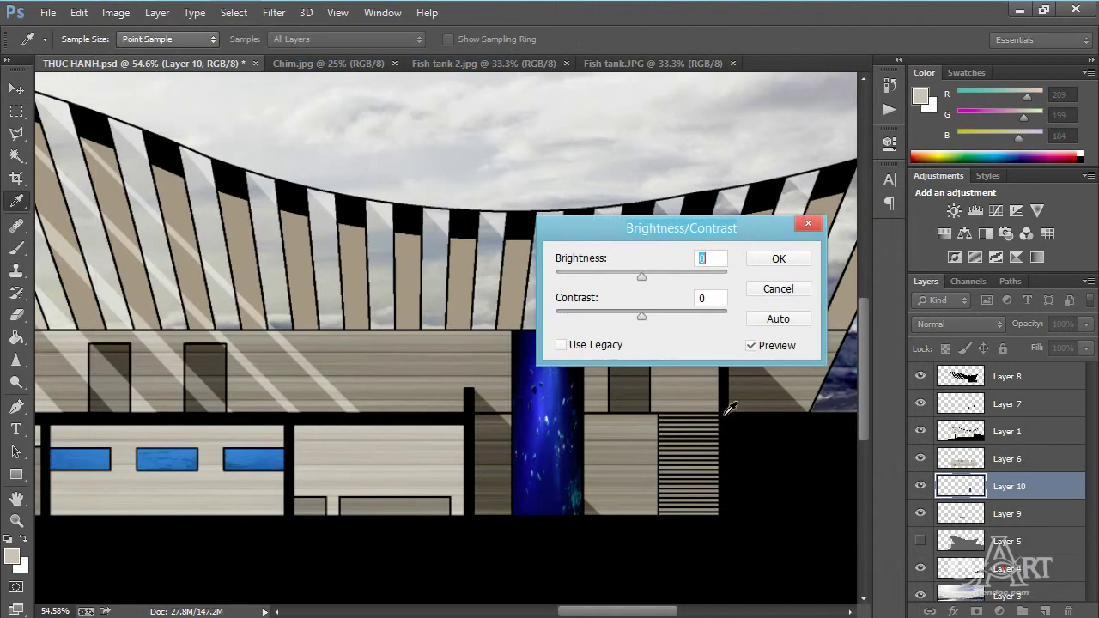
drag(645, 276, 689, 278)
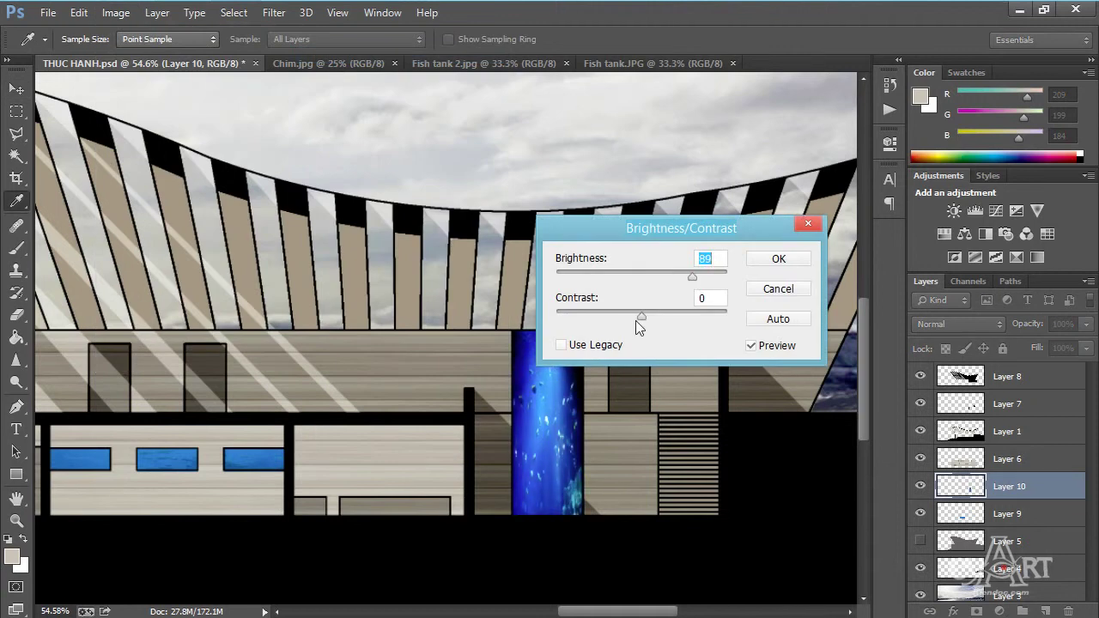
drag(641, 317, 603, 317)
drag(692, 278, 793, 257)
click(778, 259)
key(v)
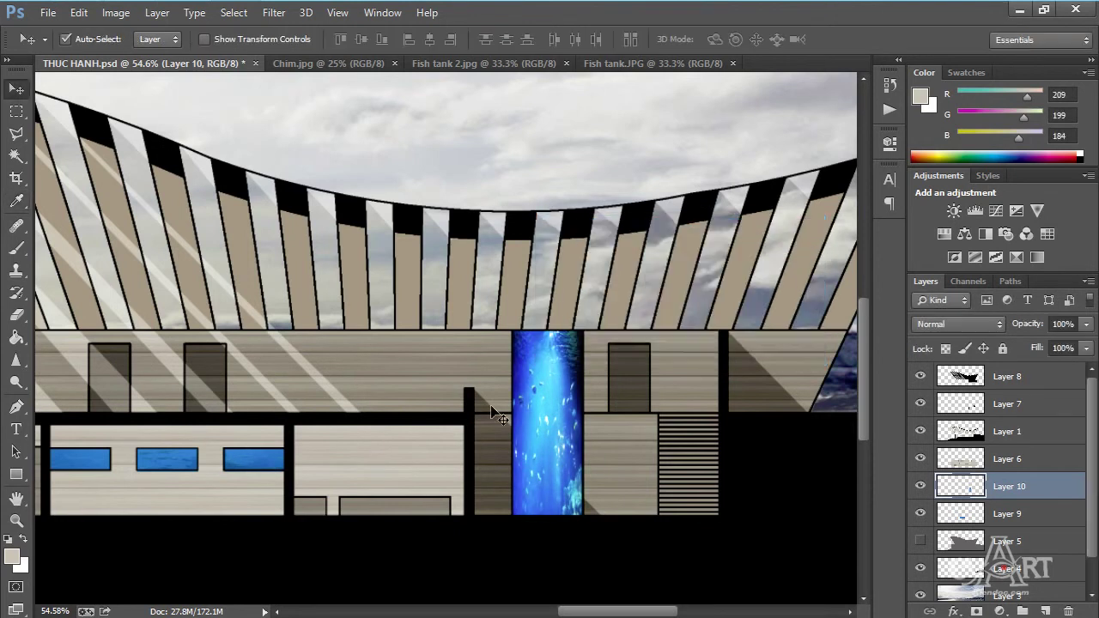
Copy the trees from the Chim file into THUC HANH.psd, scale them to about 64% and place them behind the building's right end
key(ctrl+0)
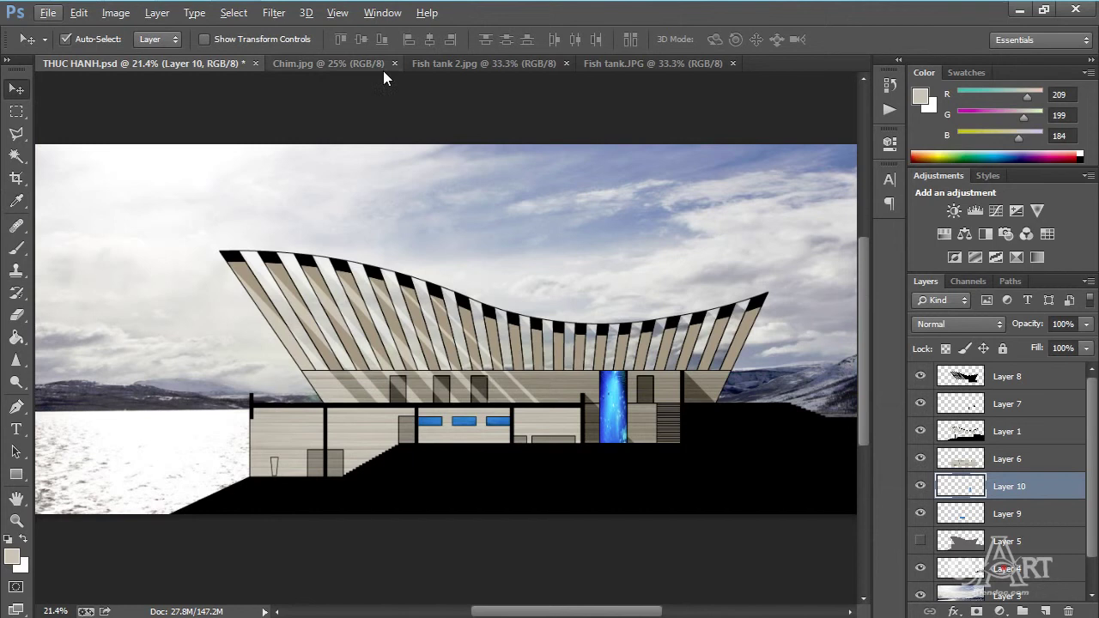
click(357, 67)
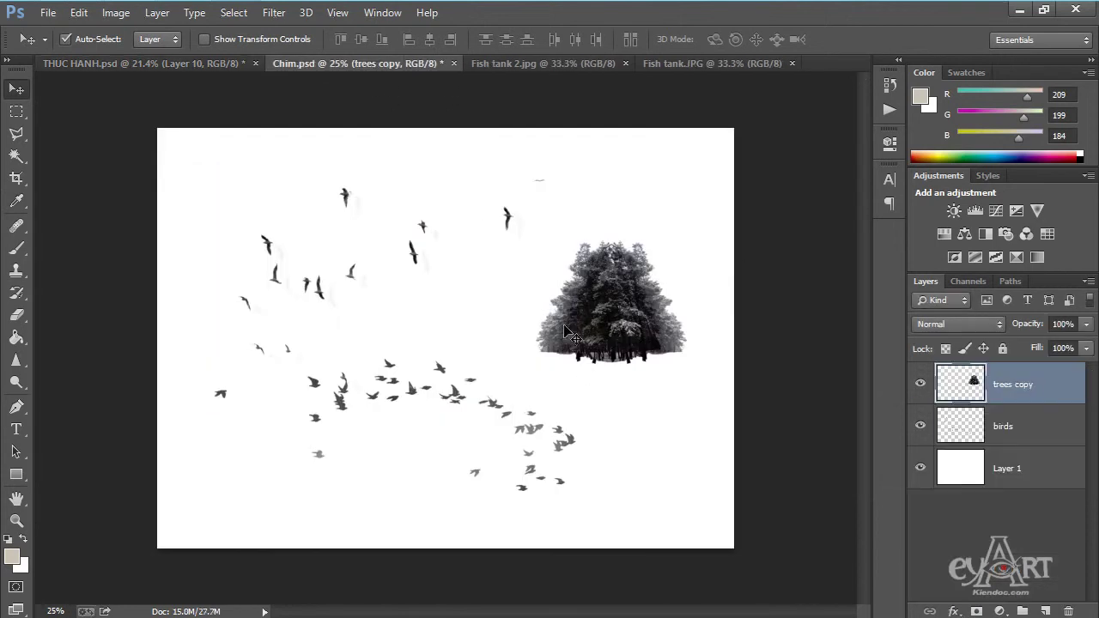
drag(601, 311, 799, 392)
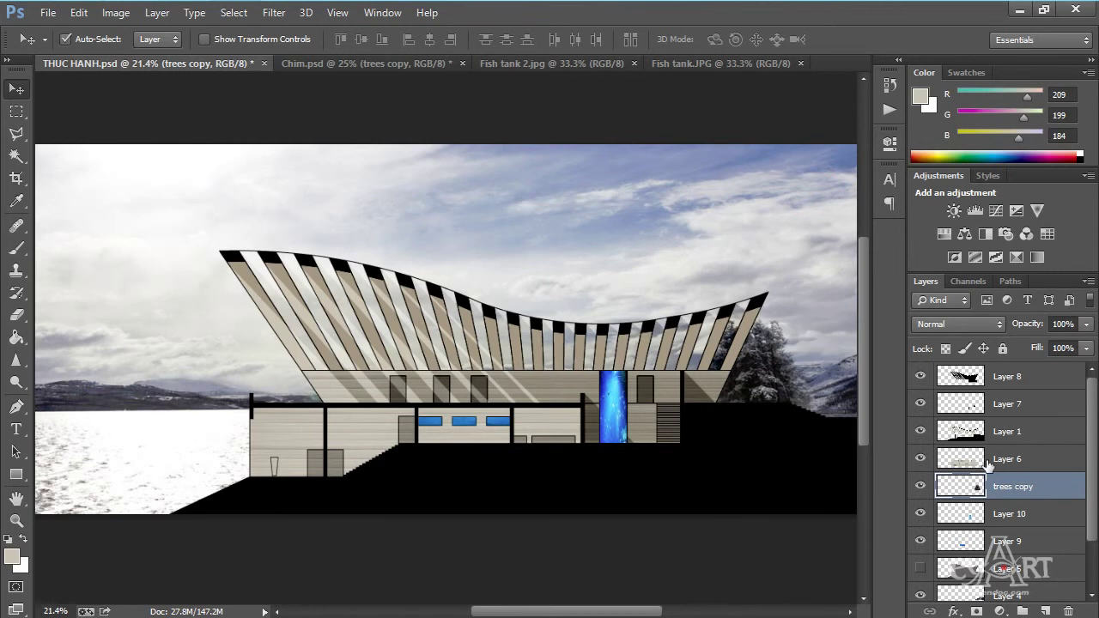
key(ctrl+t)
drag(813, 322, 784, 383)
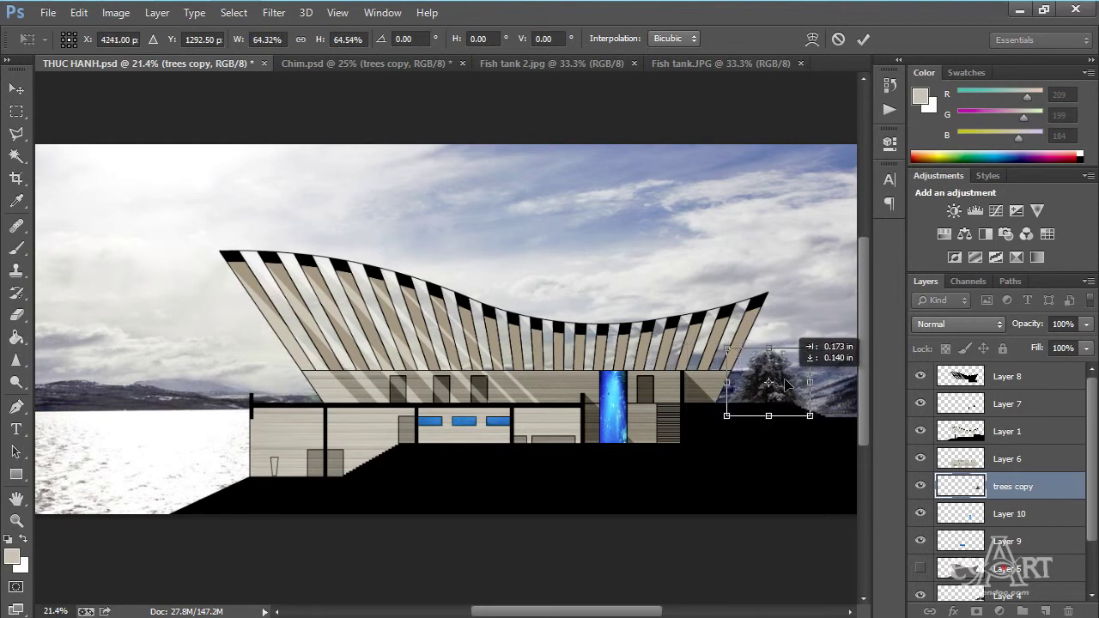
key(Return)
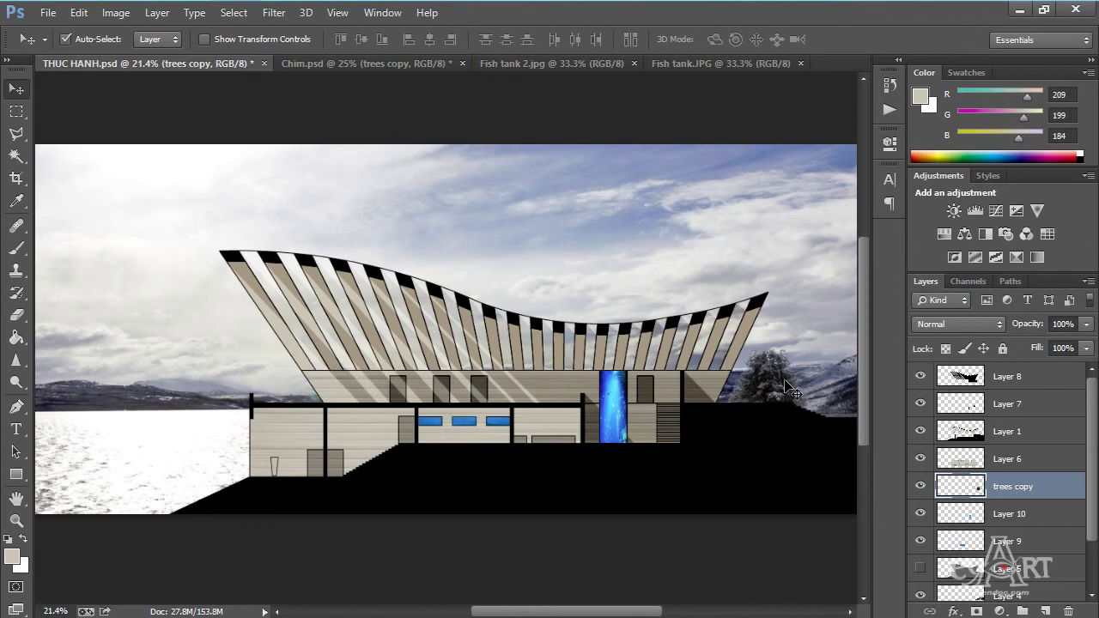
drag(776, 384, 750, 387)
Set the opacity of the trees copy layer to 85%
click(1087, 324)
drag(1084, 344, 1072, 344)
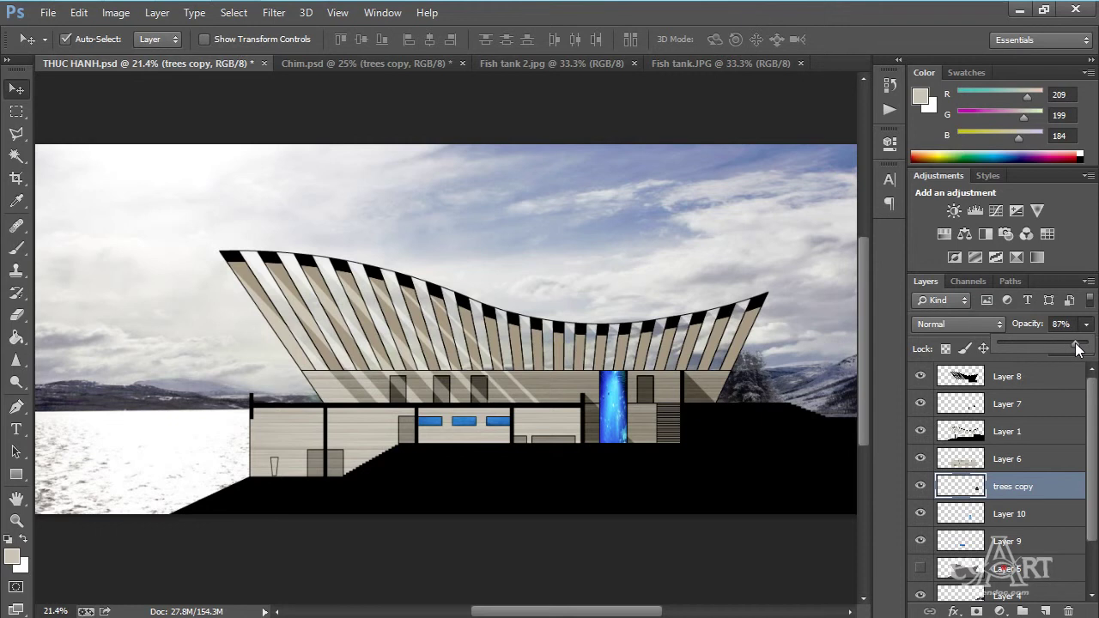
click(1062, 324)
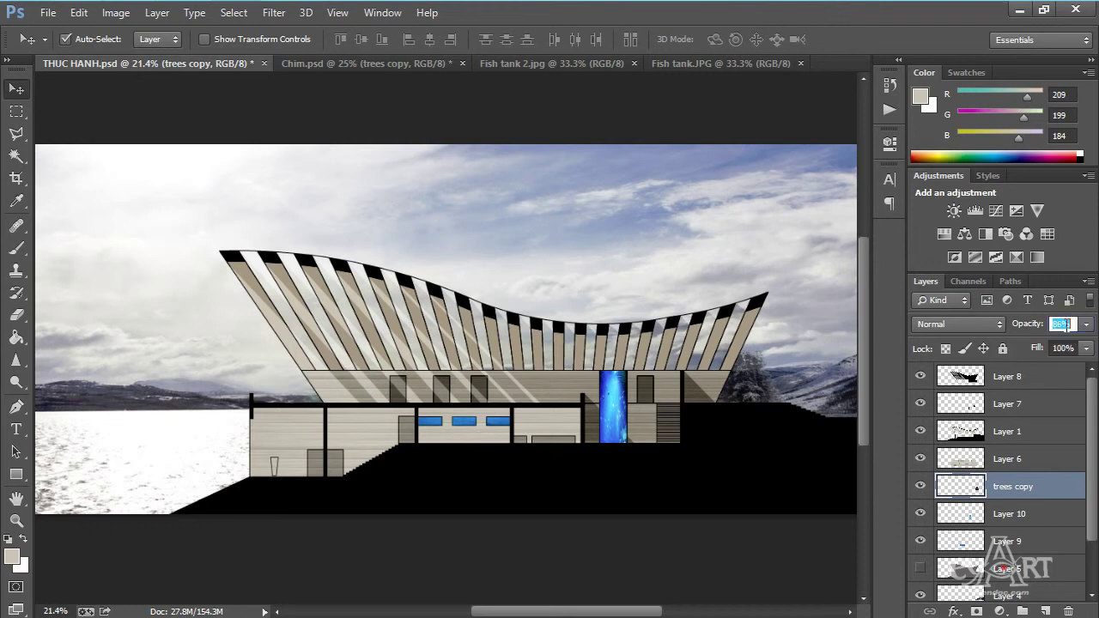
text(85)
key(Return)
Outline the lower flock of birds in Chim.psd with a Polygonal Lasso selection
scroll(420, 115, down, 1)
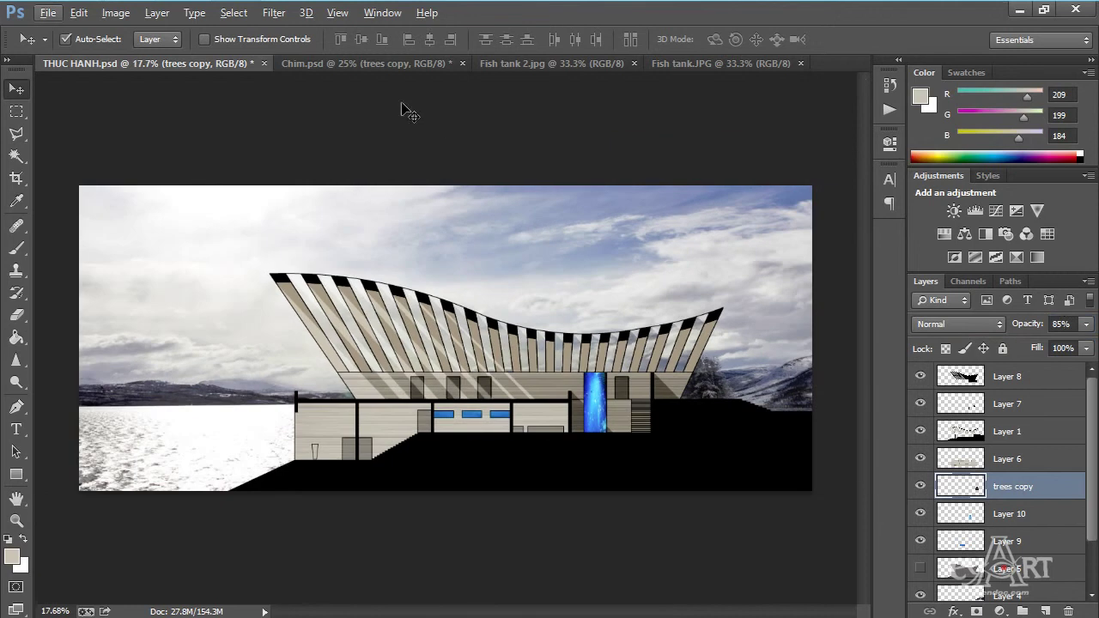
click(408, 68)
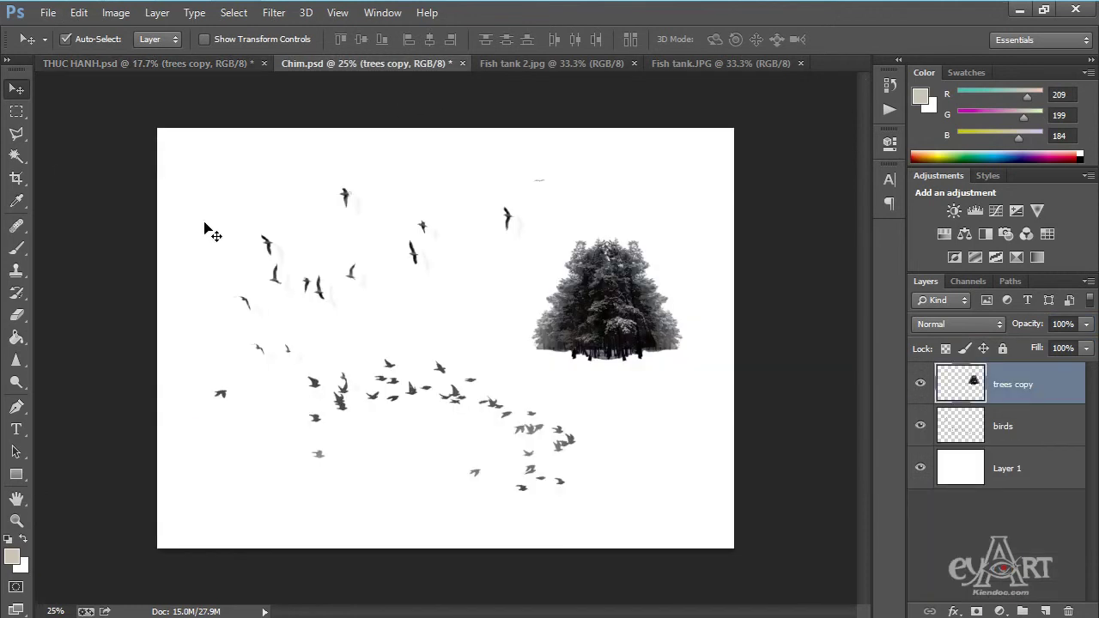
click(17, 135)
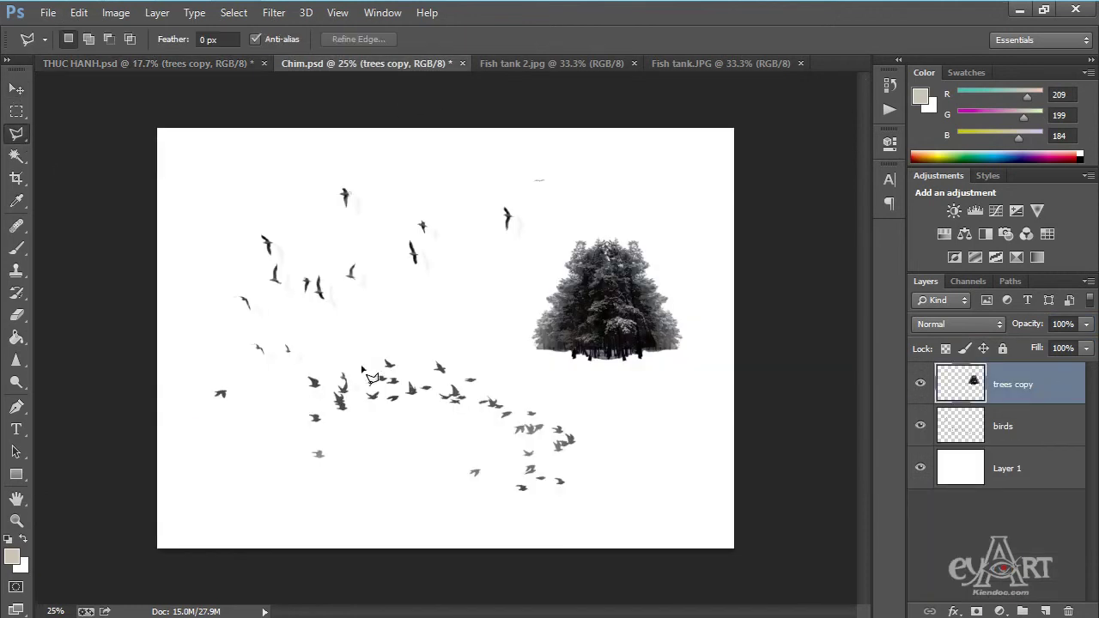
click(321, 358)
click(275, 399)
click(258, 476)
click(326, 495)
click(389, 448)
click(479, 511)
click(620, 504)
click(620, 411)
click(524, 378)
click(434, 326)
double_click(346, 329)
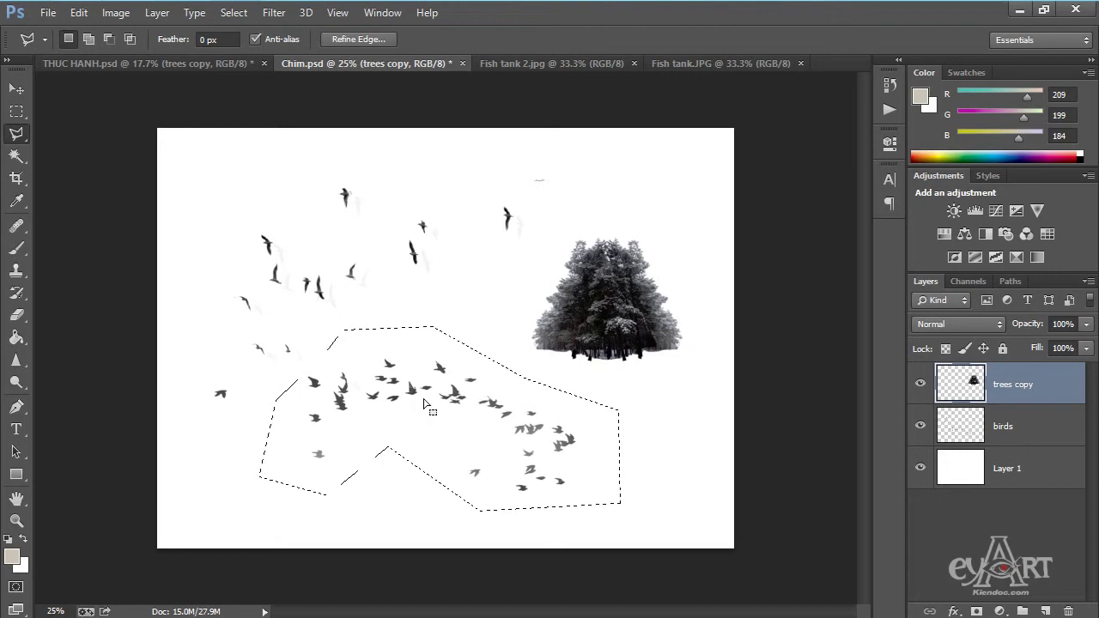
Copy the selected flock from the birds layer into THUC HANH.psd, scaled down and placed in the sky above the building's right side
key(v)
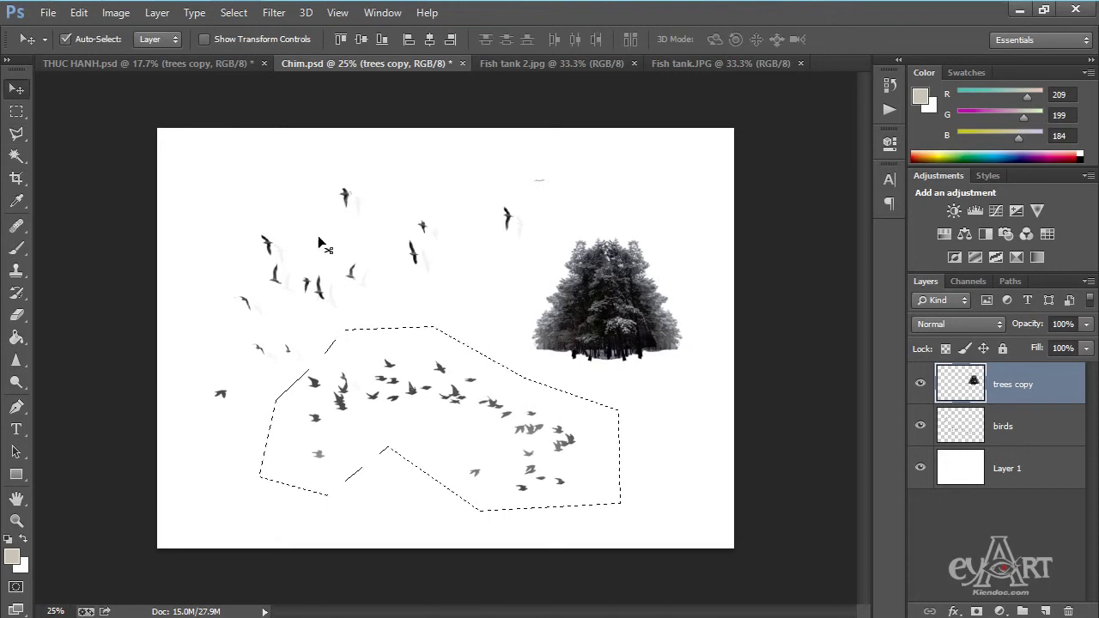
click(205, 90)
key(Return)
click(1029, 438)
drag(459, 414, 683, 248)
key(ctrl+t)
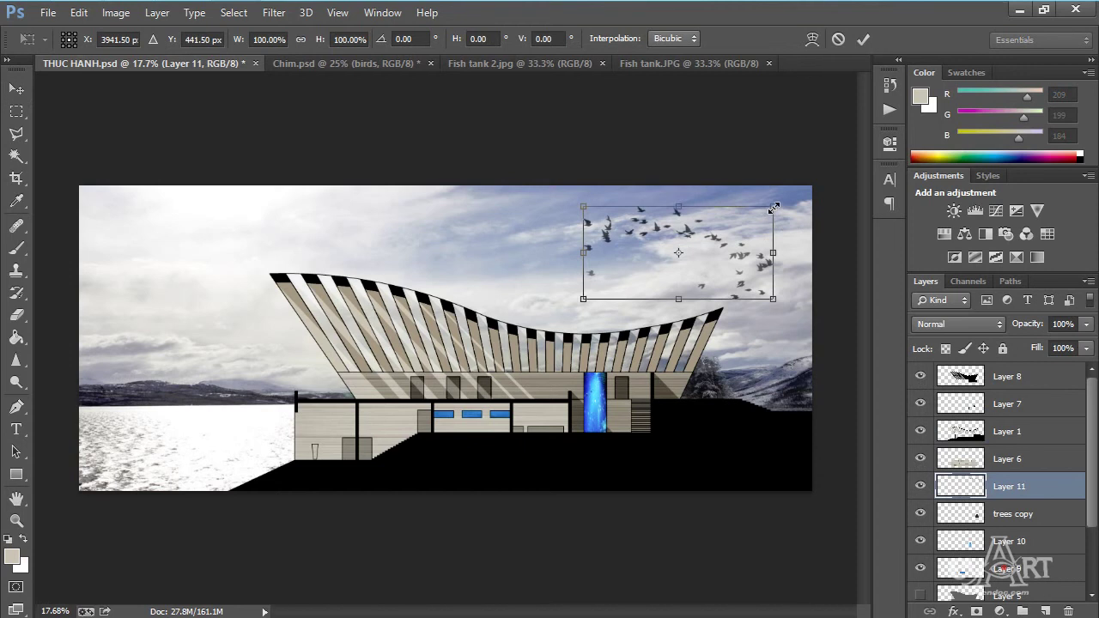
drag(774, 208, 715, 234)
drag(700, 275, 736, 259)
key(Return)
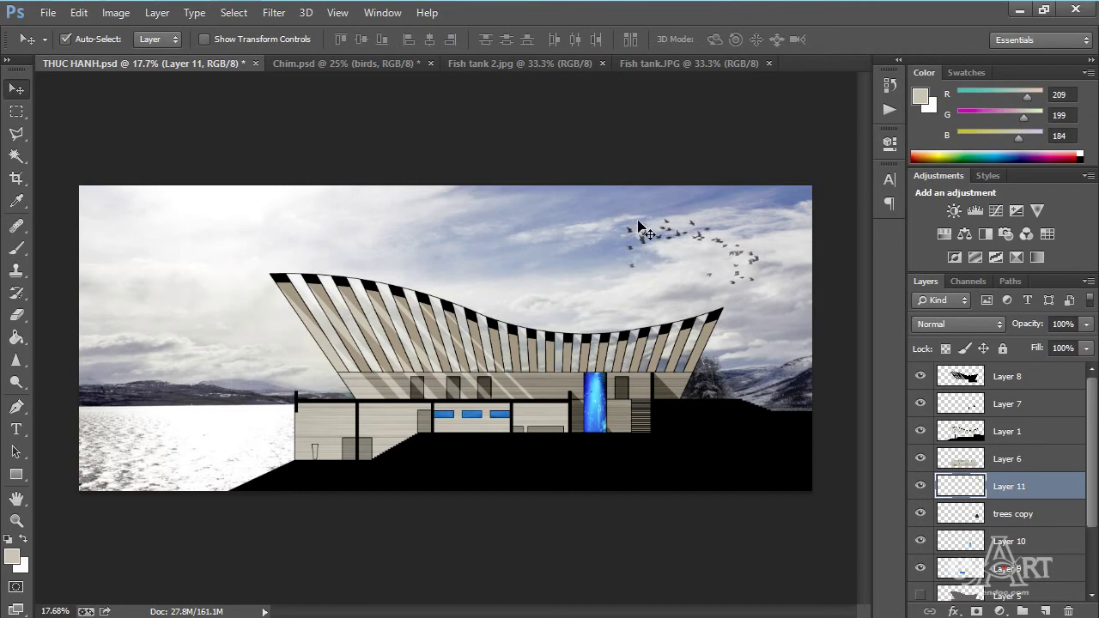
Set the opacity of the copied flock's layer to 90%
click(1068, 325)
text(90)
key(Return)
Invert the selection in Chim.psd and copy the remaining birds into the left sky of THUC HANH.psd, scaled down
click(365, 61)
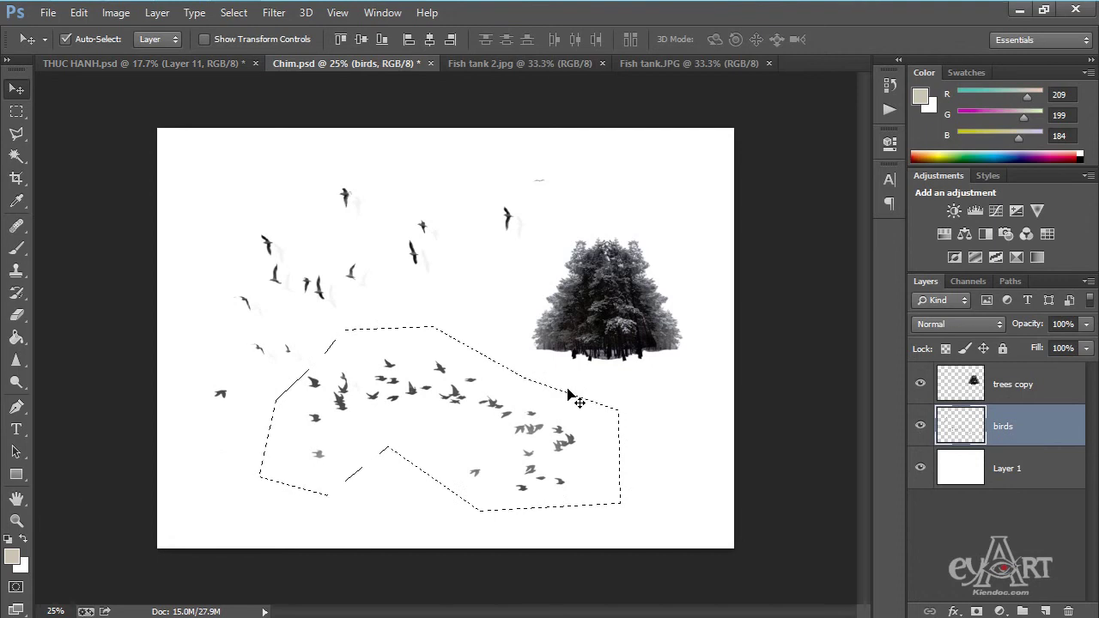
key(ctrl+shift+i)
drag(410, 232, 195, 261)
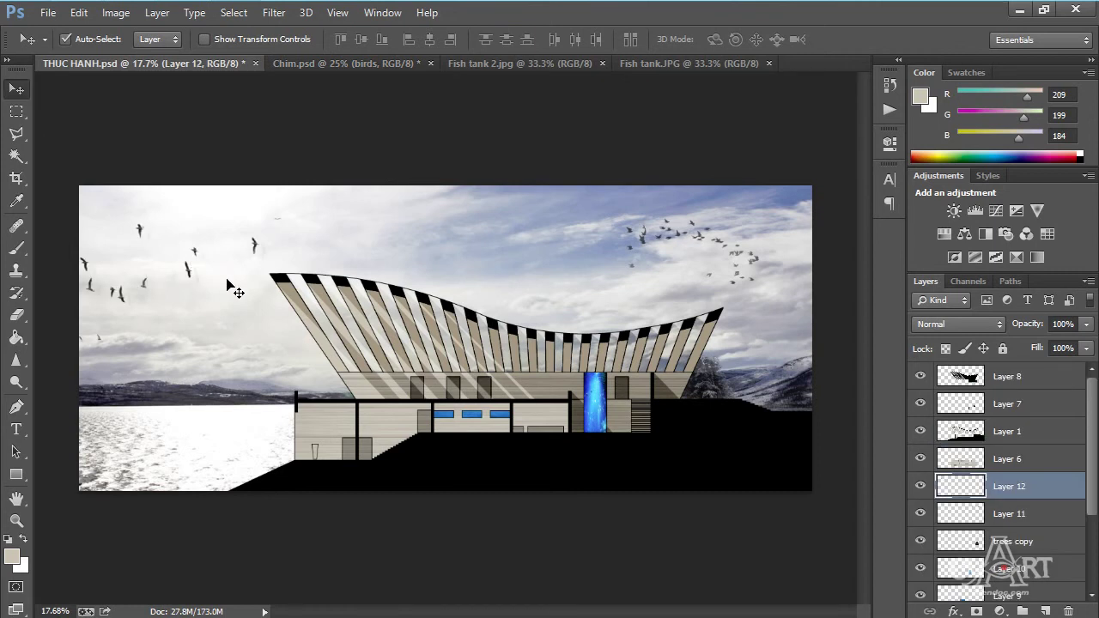
key(ctrl+t)
drag(292, 214, 239, 199)
key(Return)
Set the opacity of the left bird group's layer to 80%
click(1066, 325)
text(80)
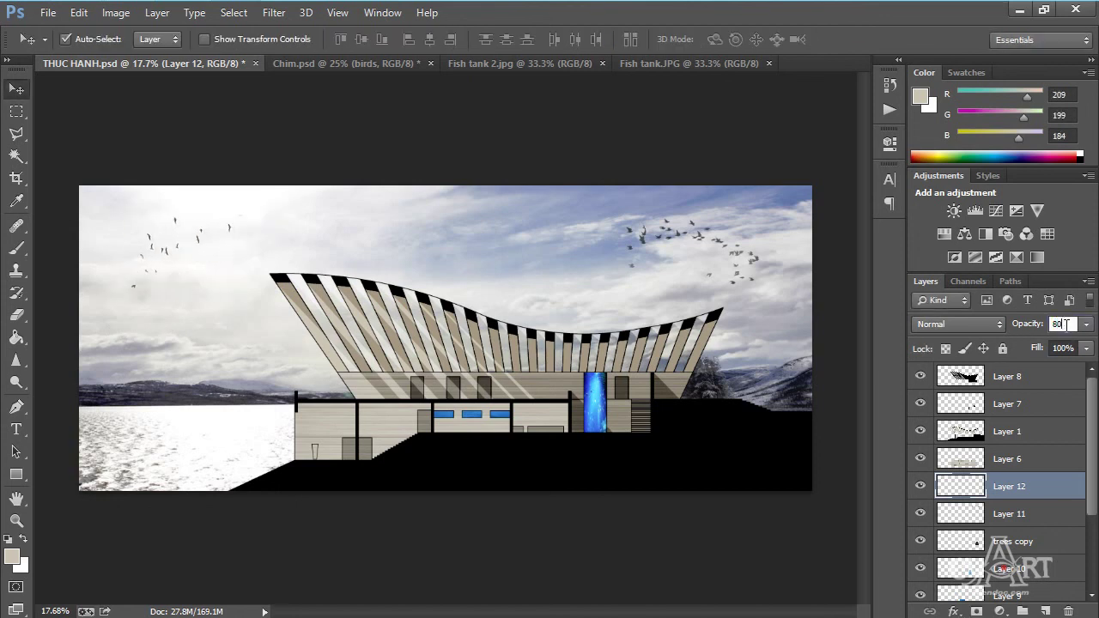
key(Return)
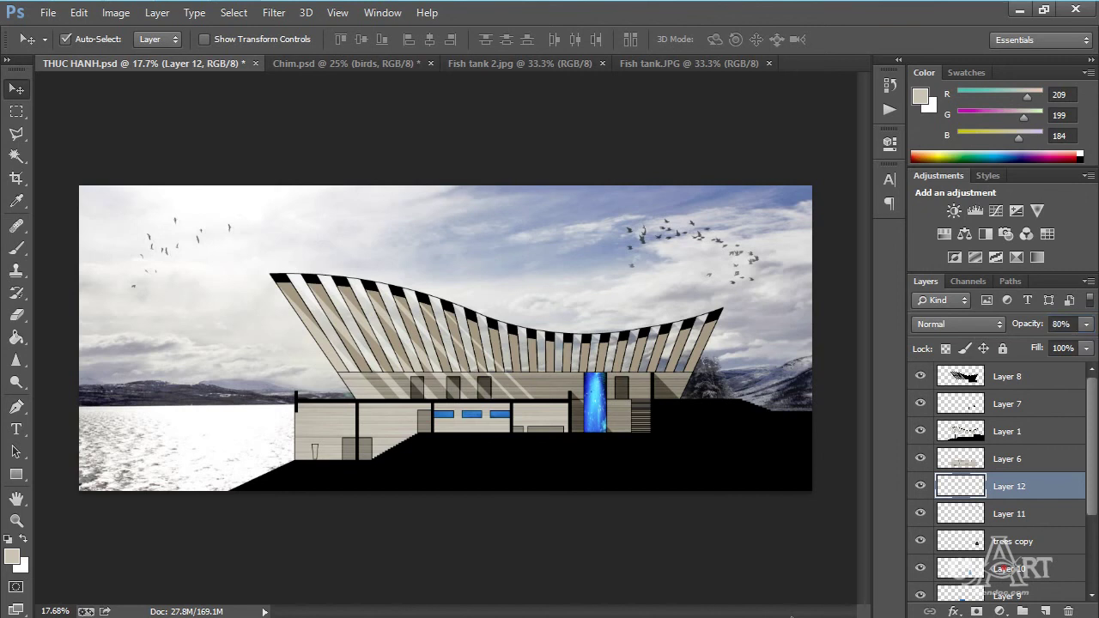